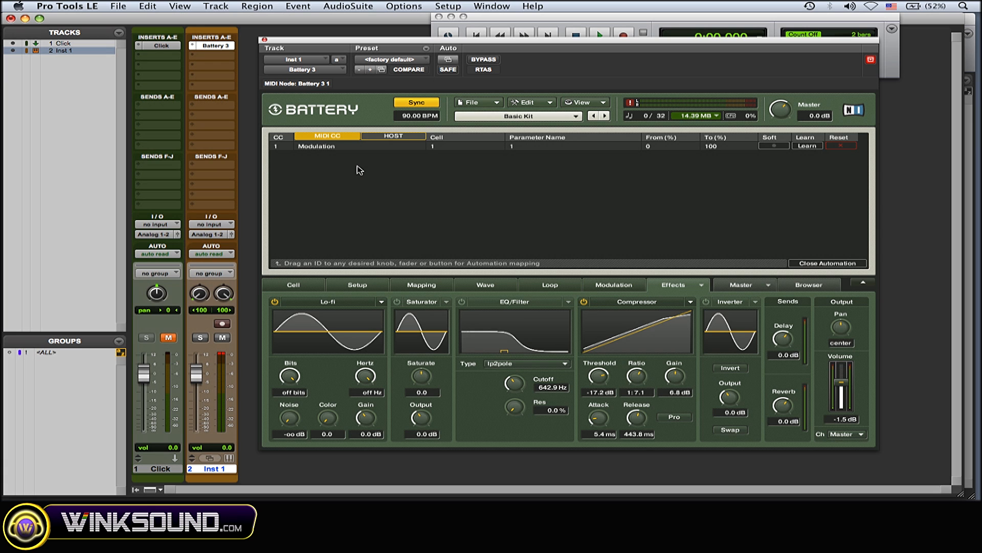
Step: Show Battery's host automation assignments and select the entry with ID 1
click(401, 137)
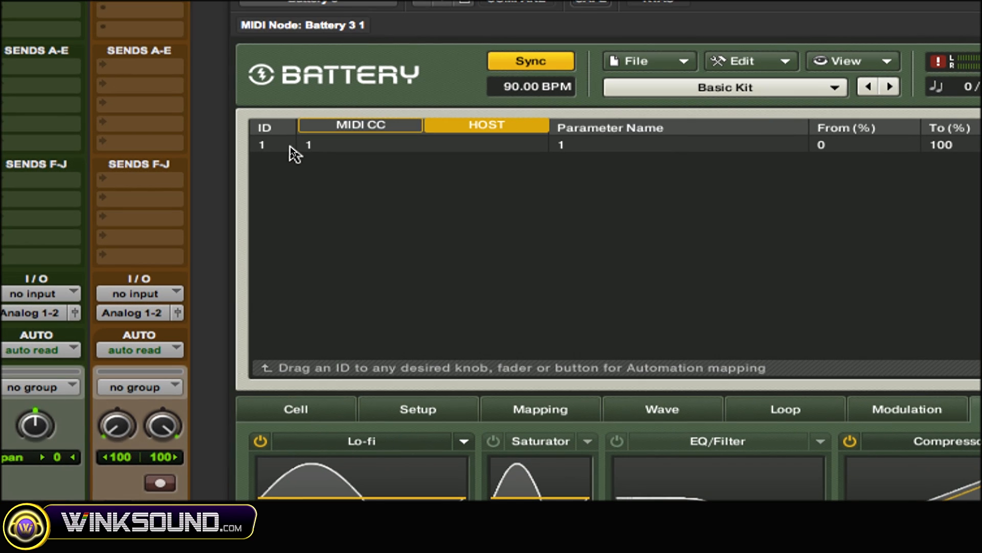
click(283, 147)
mouse_move(283, 146)
mouse_down()
mouse_move(286, 140)
mouse_move(287, 150)
mouse_up()
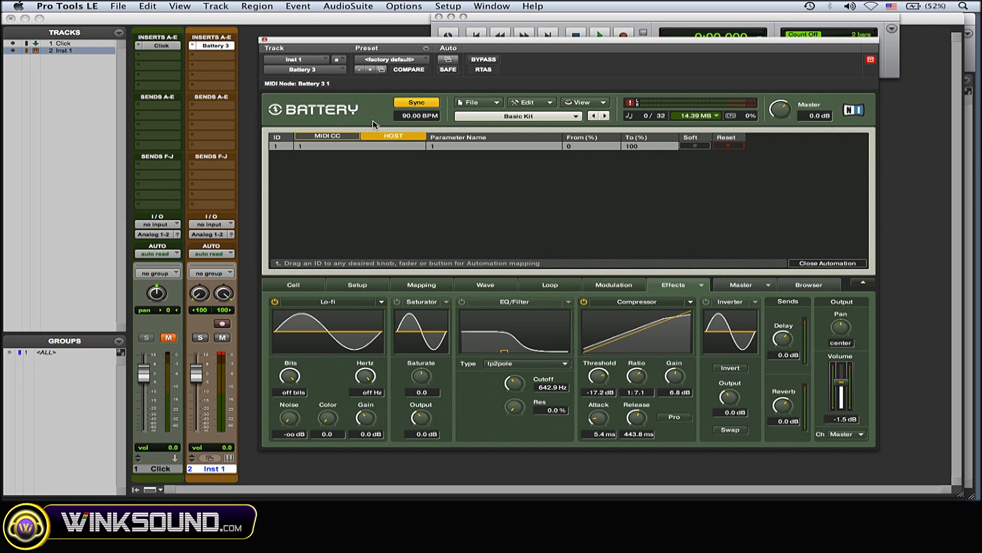
Step: Enable parameter #001 of Battery 3 for plug-in automation on the Inst 1 track
click(447, 60)
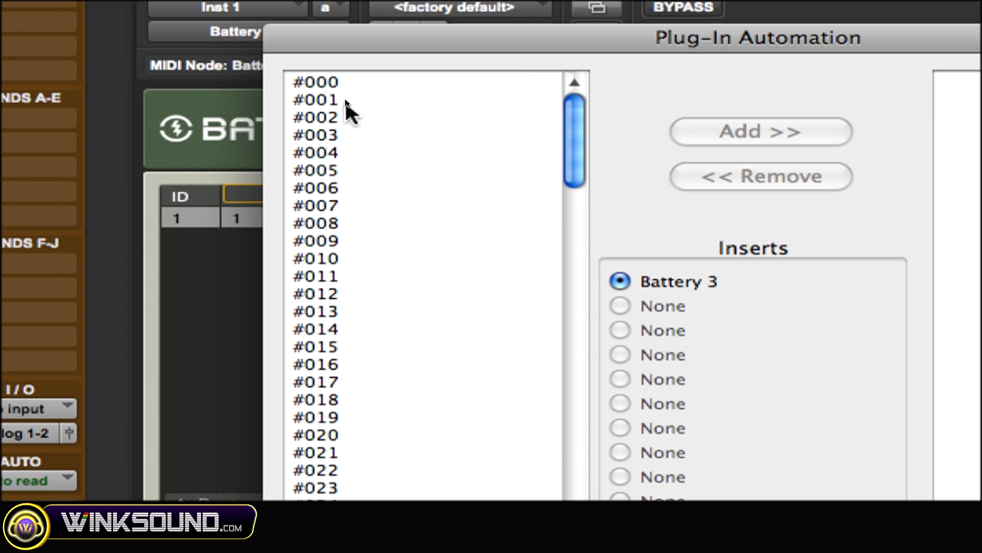
click(348, 98)
double_click(347, 100)
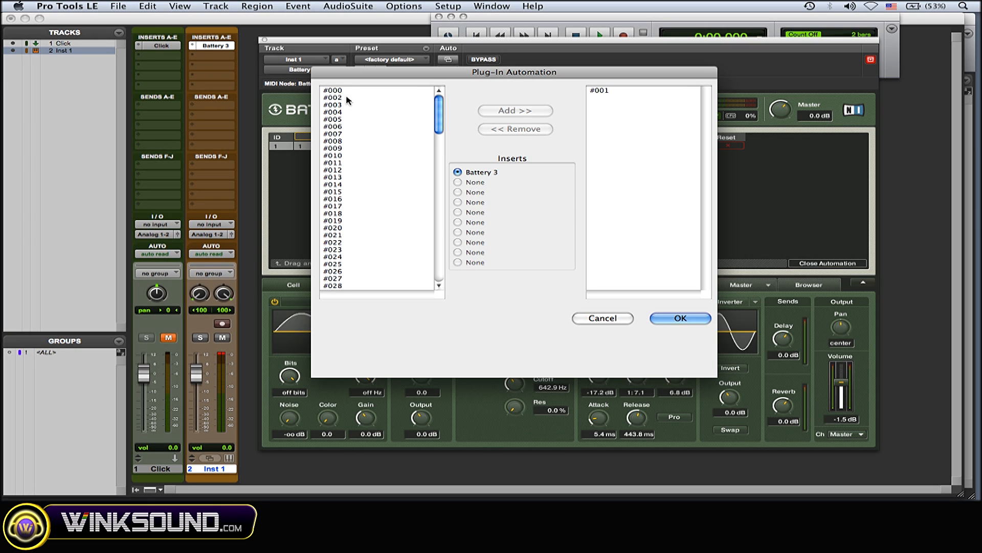
click(687, 318)
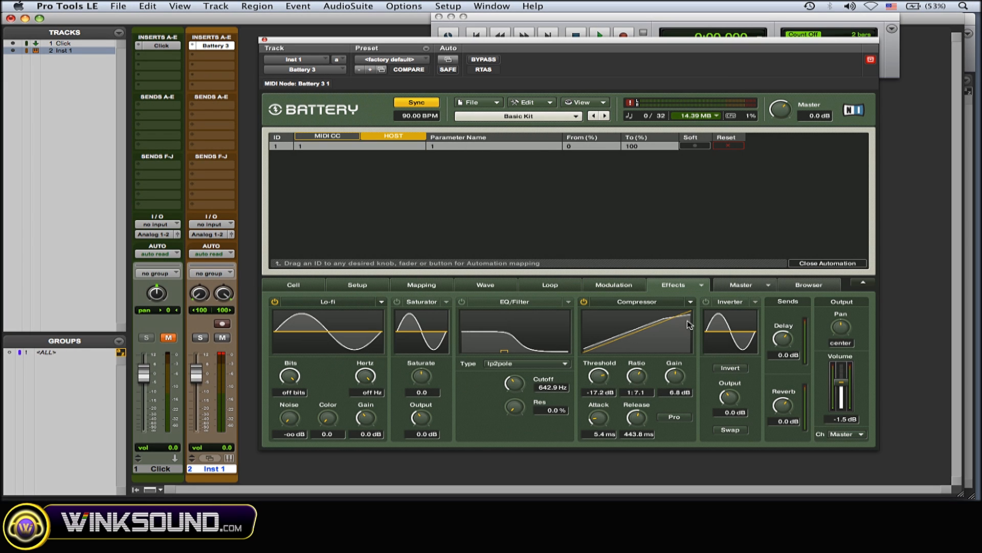
Step: Go to the cell matrix, select the Kick cell, and return to the Automation page
click(597, 104)
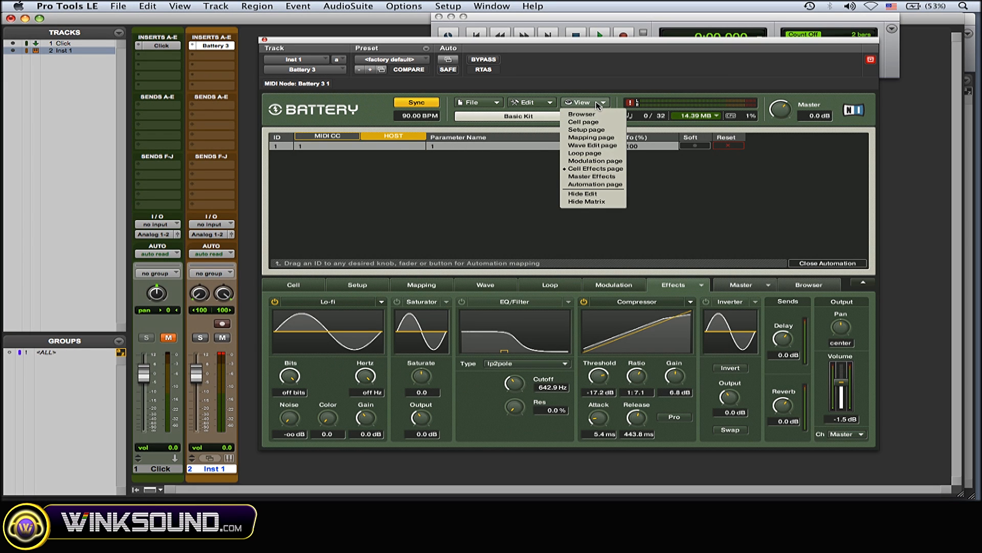
click(610, 185)
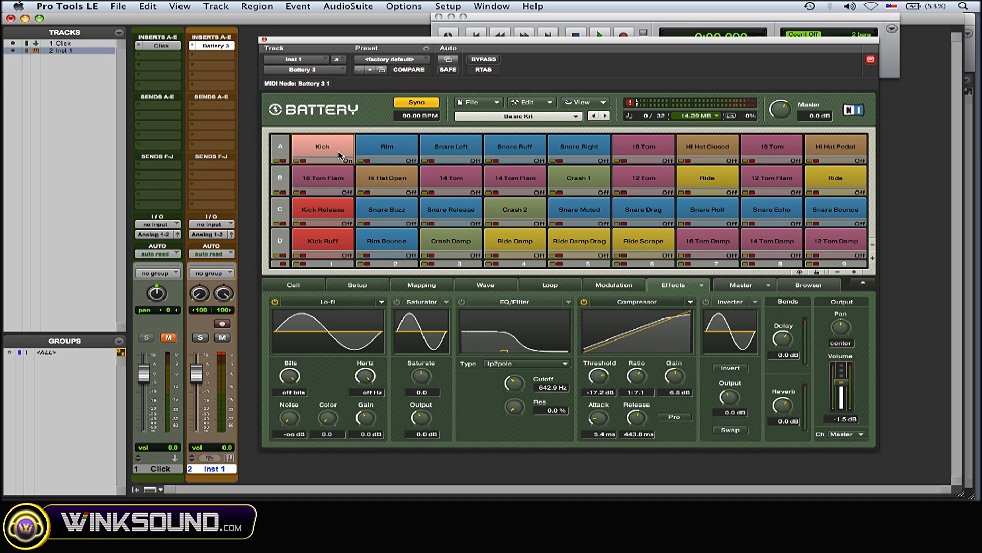
click(339, 154)
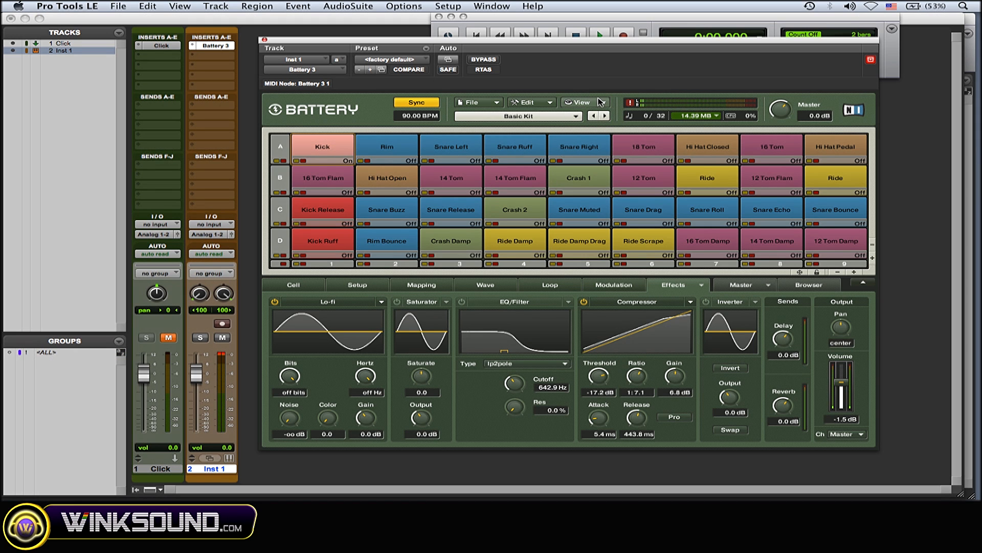
click(601, 102)
click(605, 185)
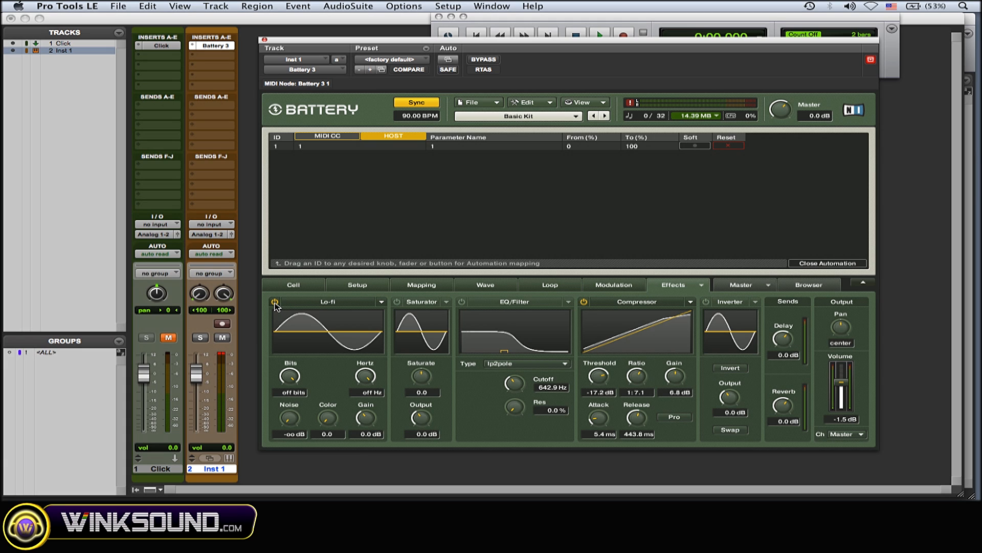
Step: Map host automation ID 1 to the Kick cell's Lo-fi Bits knob and check the enabled plug-in automation parameters
click(328, 149)
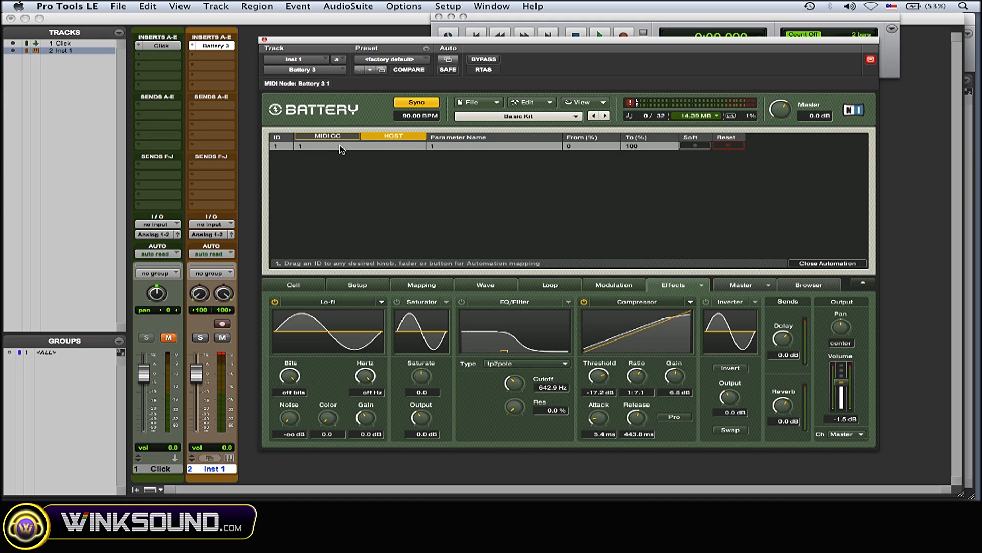
drag(346, 148, 296, 381)
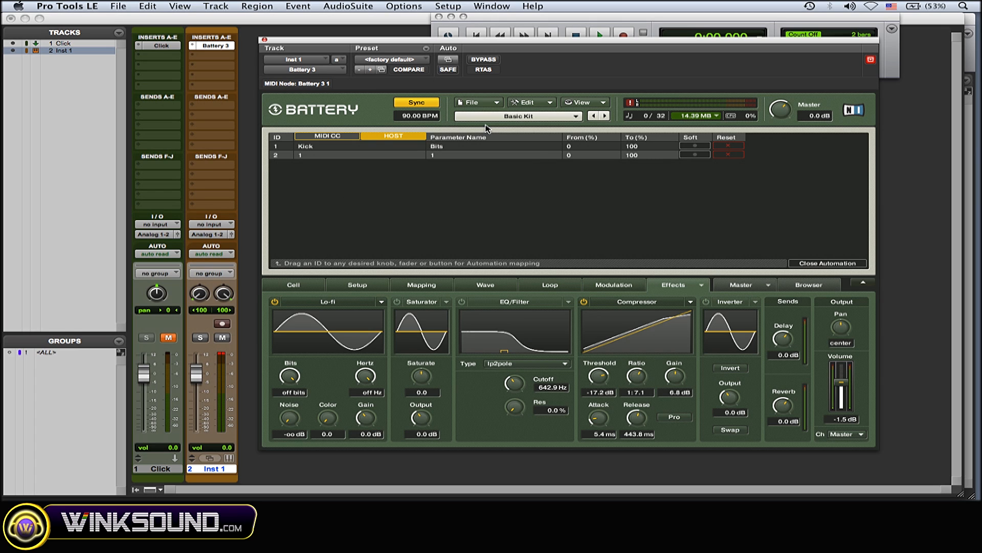
click(449, 61)
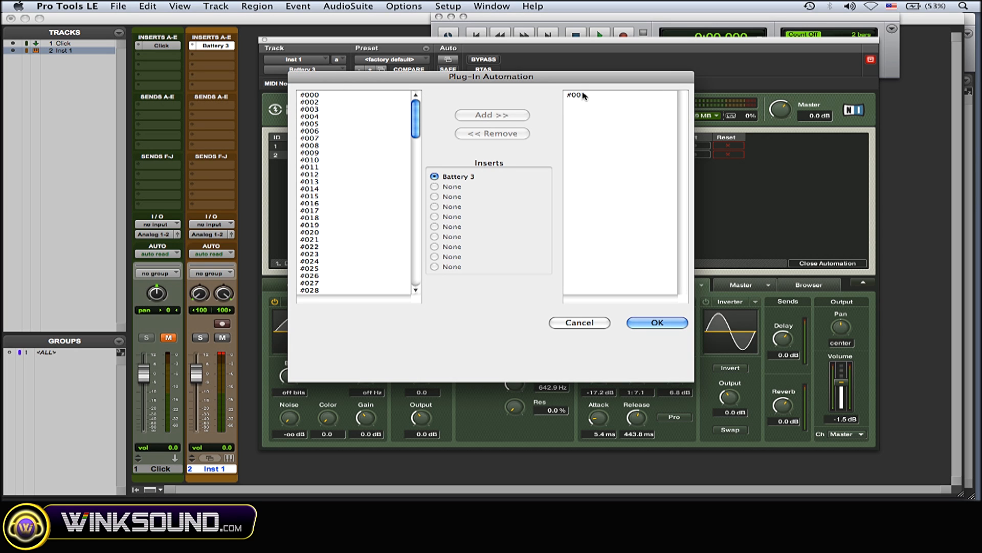
click(654, 324)
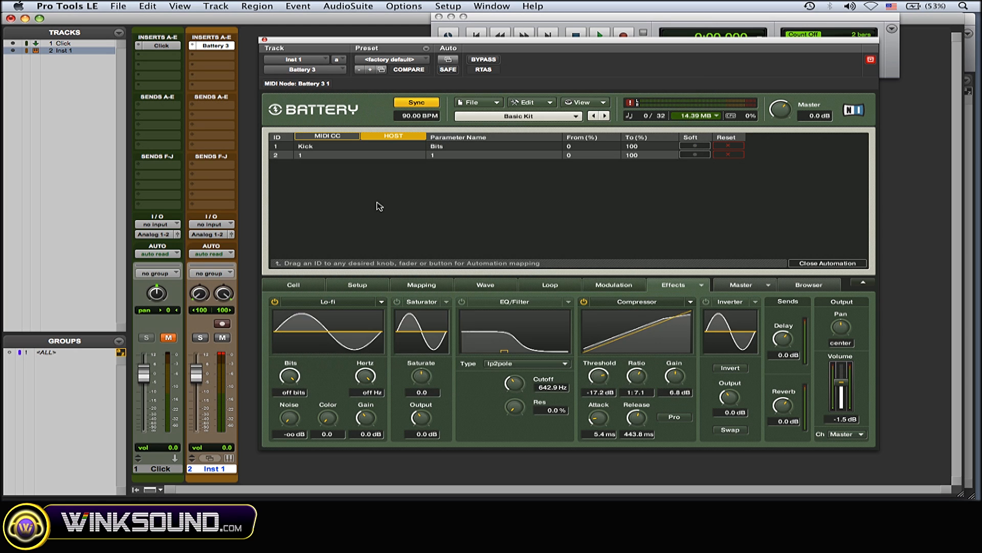
Step: Close the plug-in window and reveal an enlarged automation lane under the Inst 1 track showing Battery 3 parameter #001
click(265, 40)
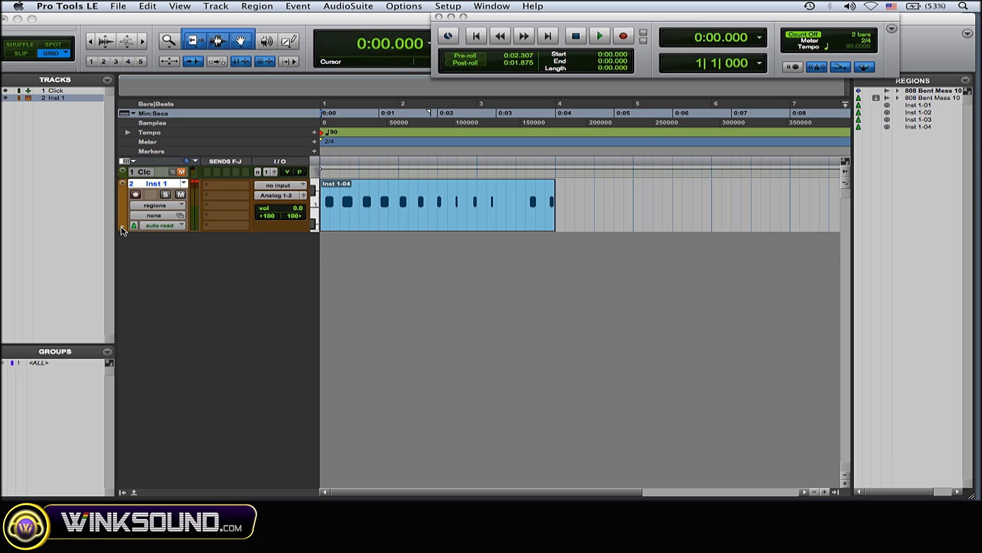
click(123, 226)
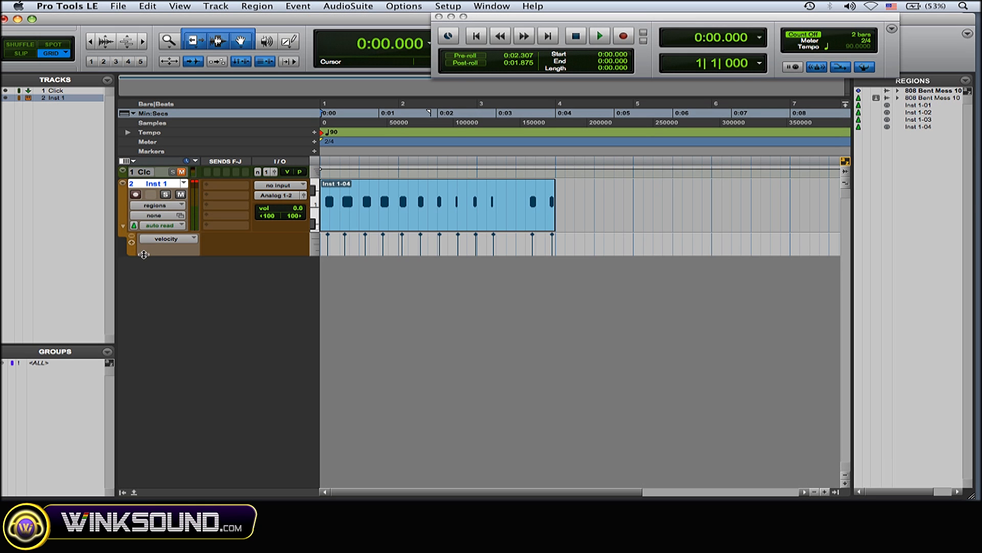
drag(171, 254, 163, 338)
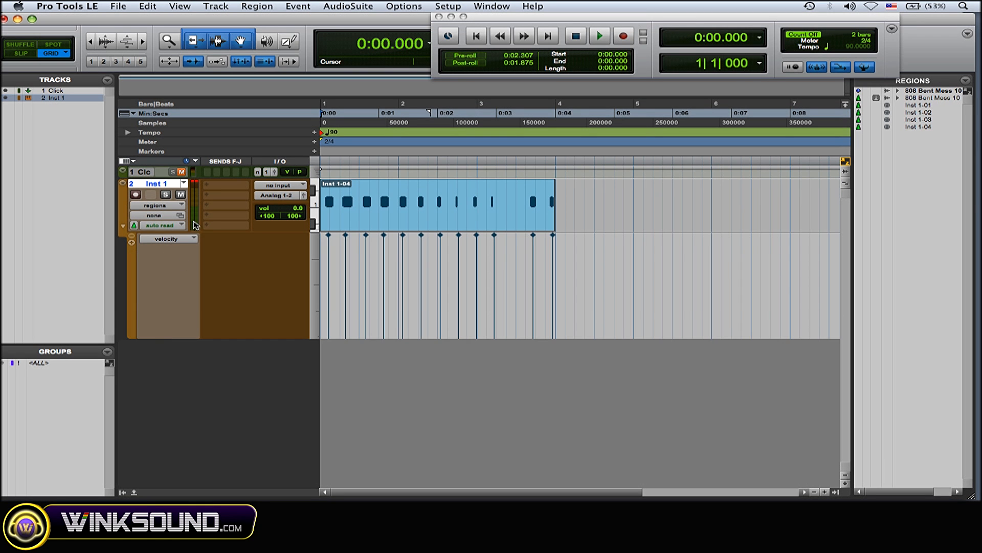
click(193, 240)
mouse_move(201, 355)
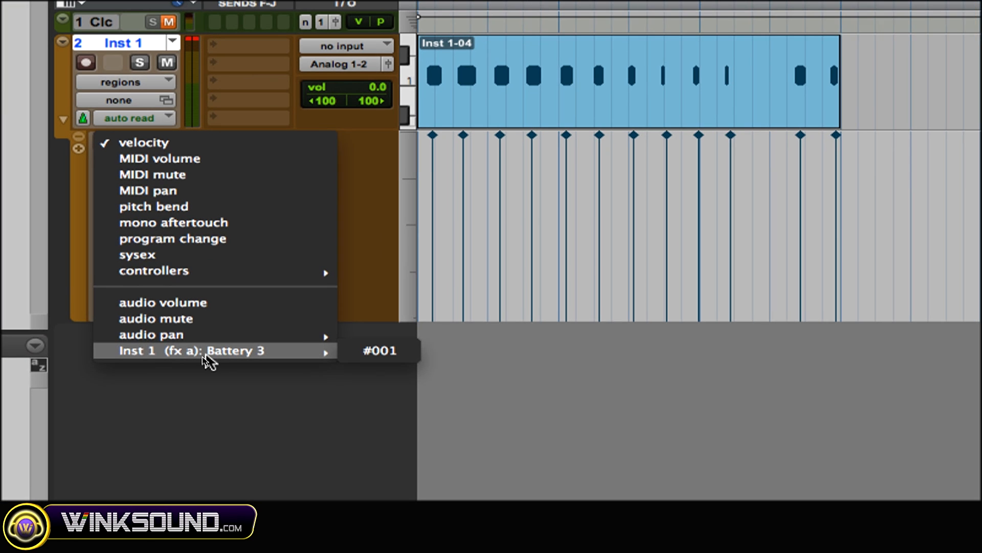
click(391, 359)
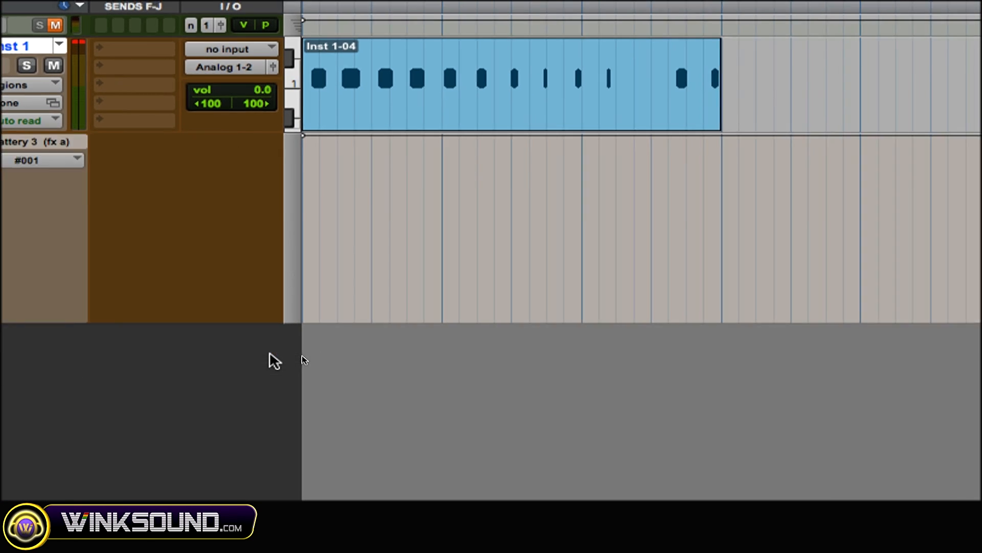
Step: Draw a zigzag automation curve with several breakpoints in the #001 lane beneath the Inst 1-04 region
click(354, 138)
click(477, 143)
click(449, 234)
click(500, 234)
click(509, 234)
click(529, 233)
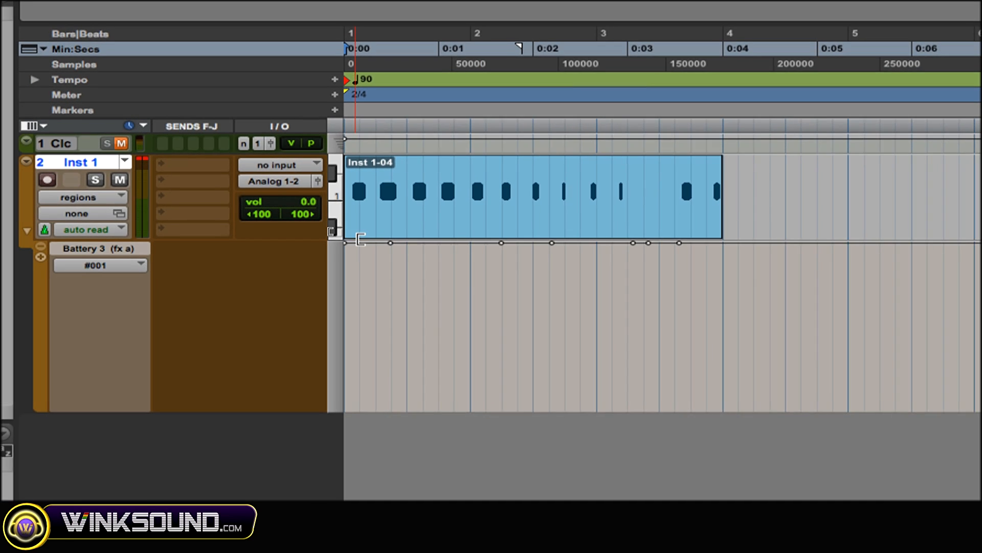
drag(349, 234, 387, 309)
drag(375, 266, 374, 316)
drag(430, 241, 429, 372)
drag(501, 202, 490, 299)
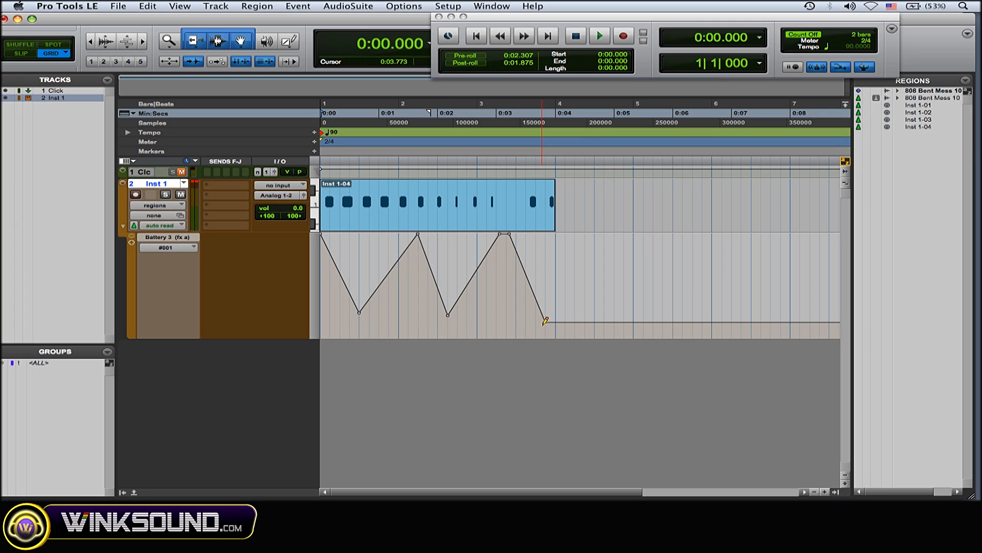
Step: Play the region with the drawn automation and delete the breakpoints from the #001 lane
key(space)
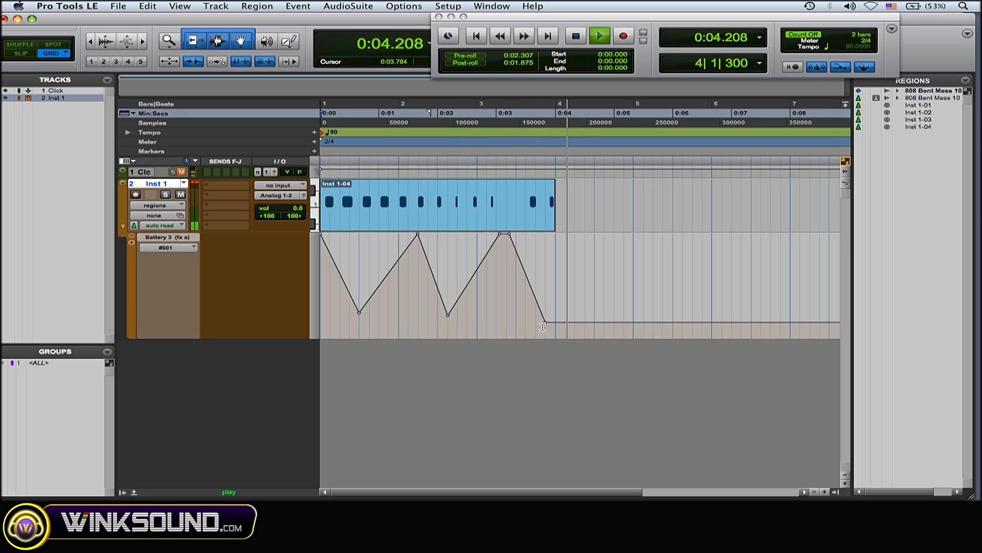
key(space)
drag(607, 299, 274, 289)
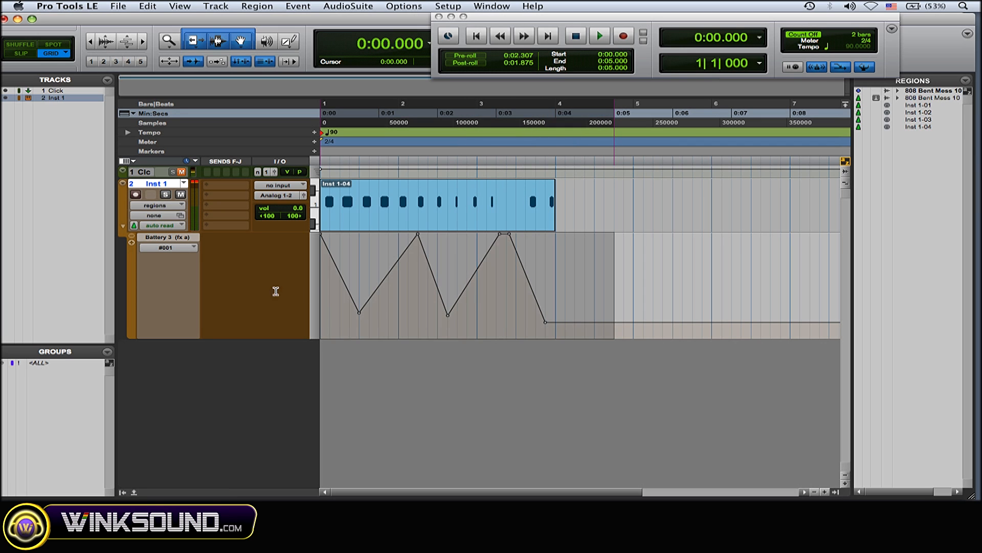
key(Delete)
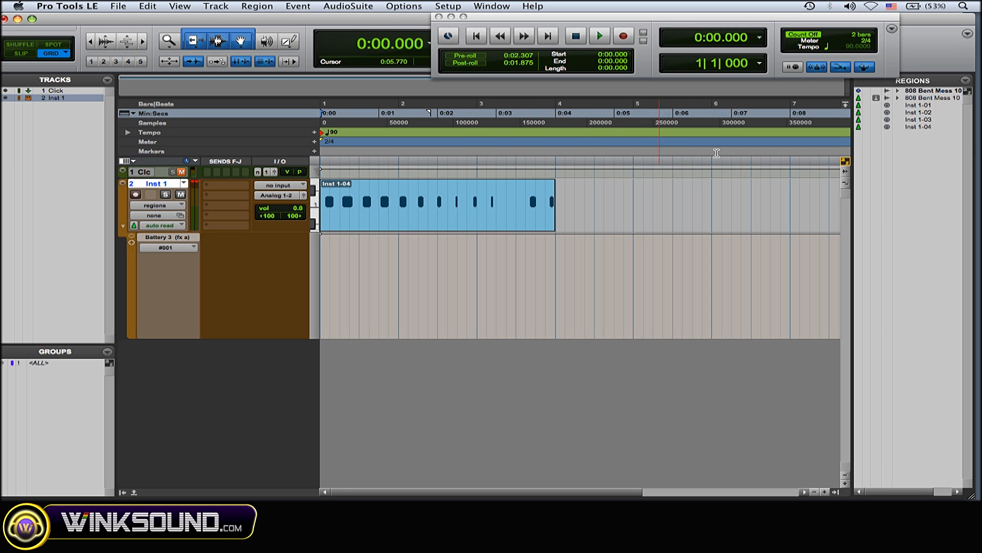
Step: Reopen Battery 3 and map the MIDI CC Modulation entry to the Kick cell's Lo-fi Bits knob
key(F9)
click(335, 94)
click(205, 46)
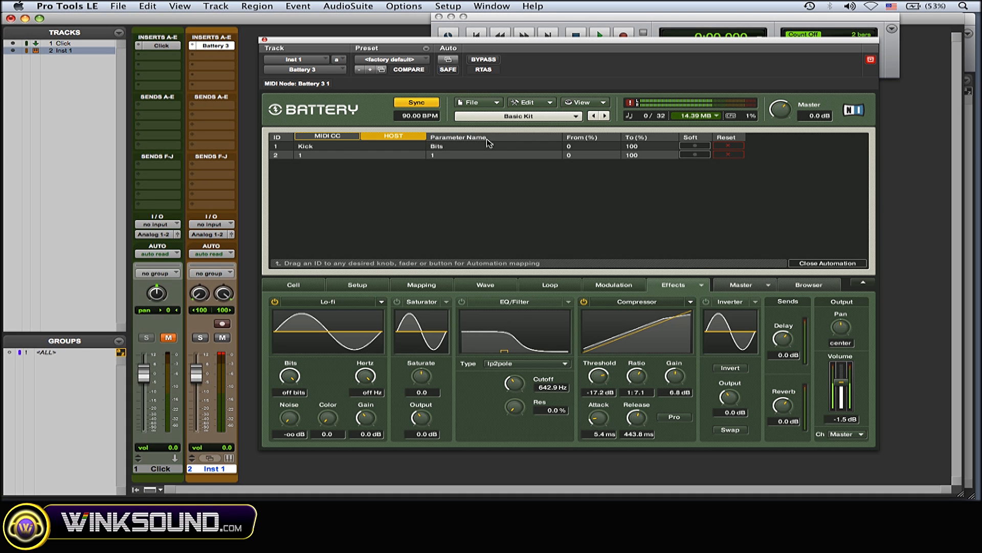
click(337, 136)
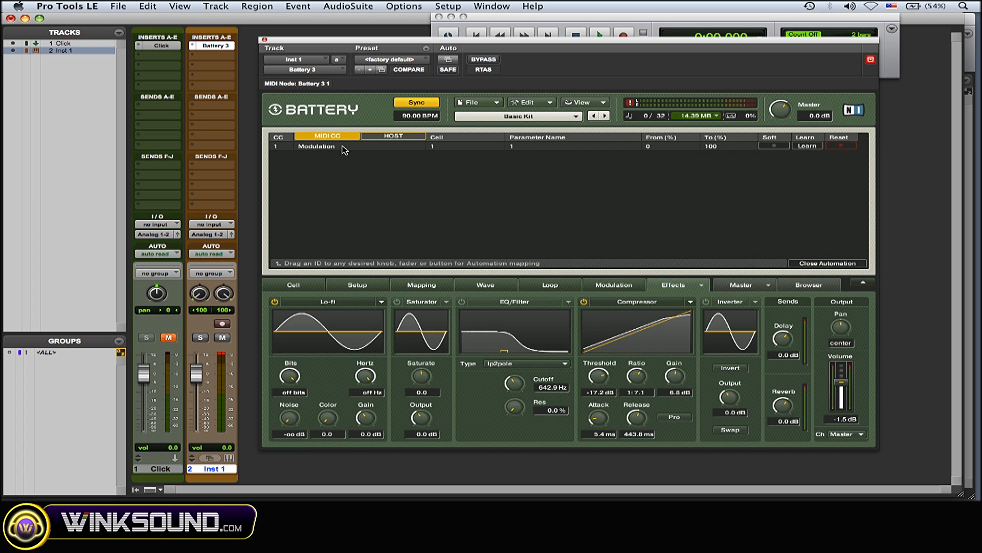
drag(345, 148, 293, 378)
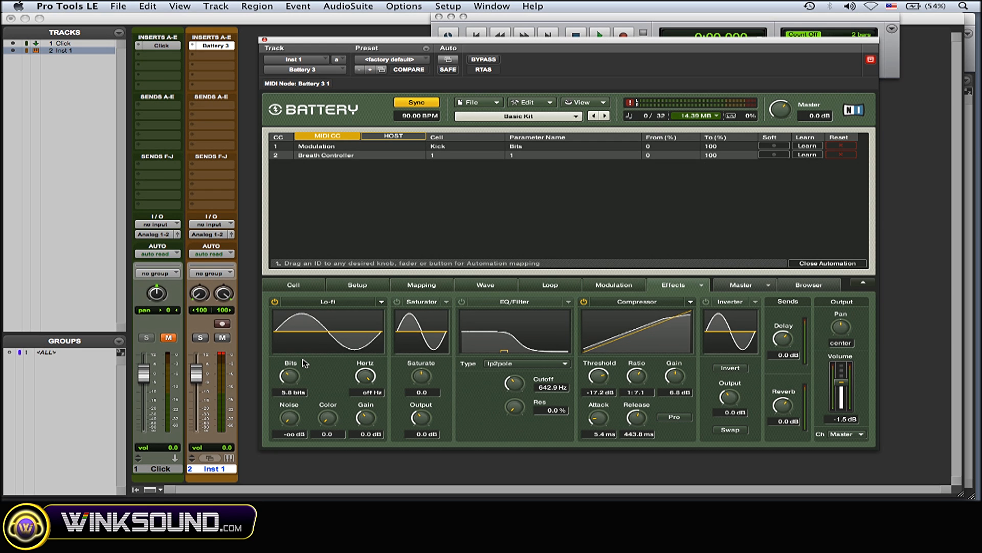
Step: Reassign the Kick Bits mapping to MIDI CC 20 with the Learn function
click(265, 39)
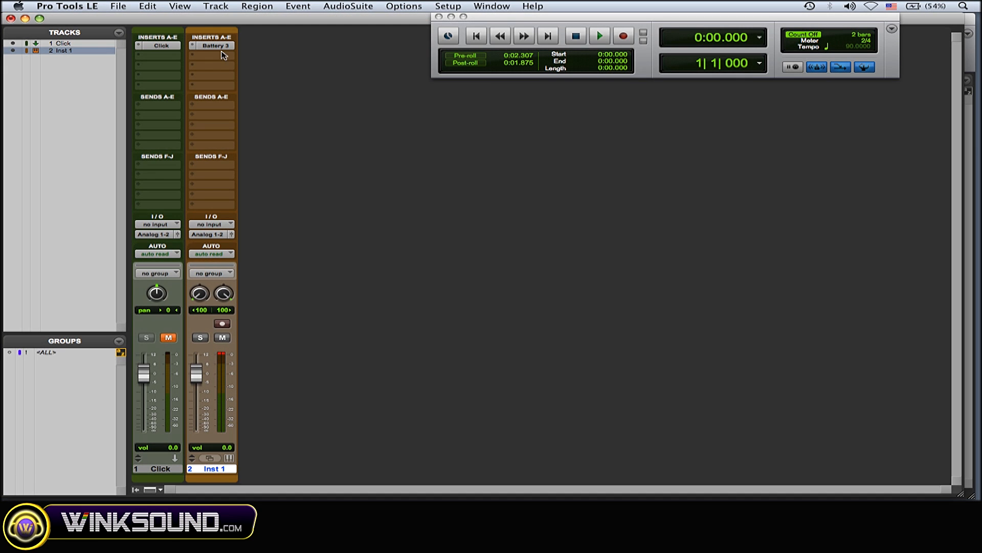
click(214, 45)
click(358, 147)
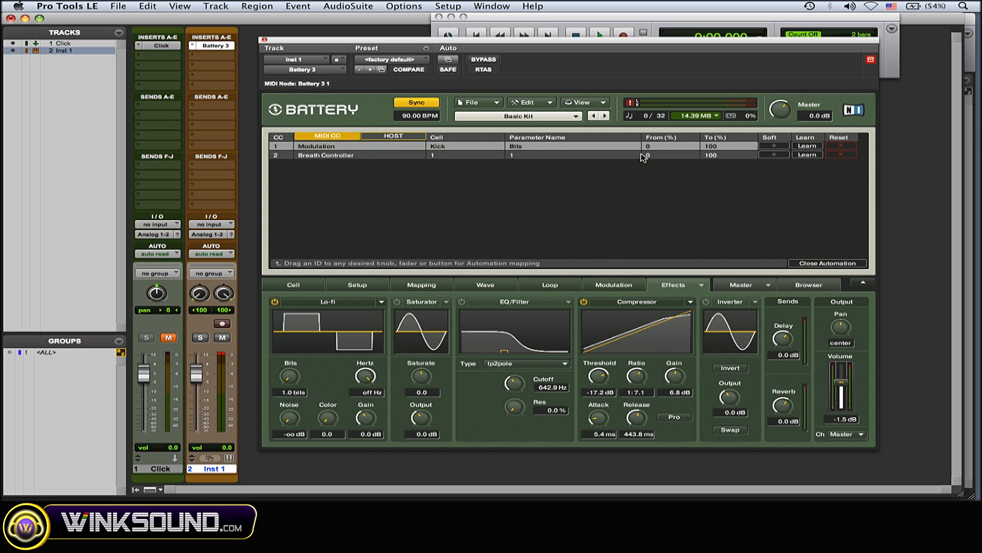
click(812, 146)
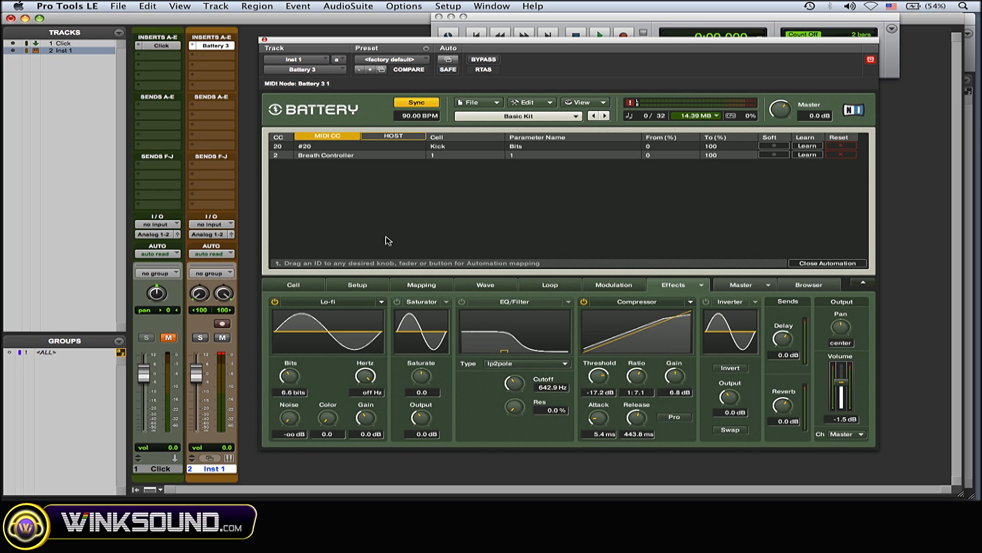
Step: Review the plug-in automation parameter list and Battery's options for saving the automation/controller map
click(451, 59)
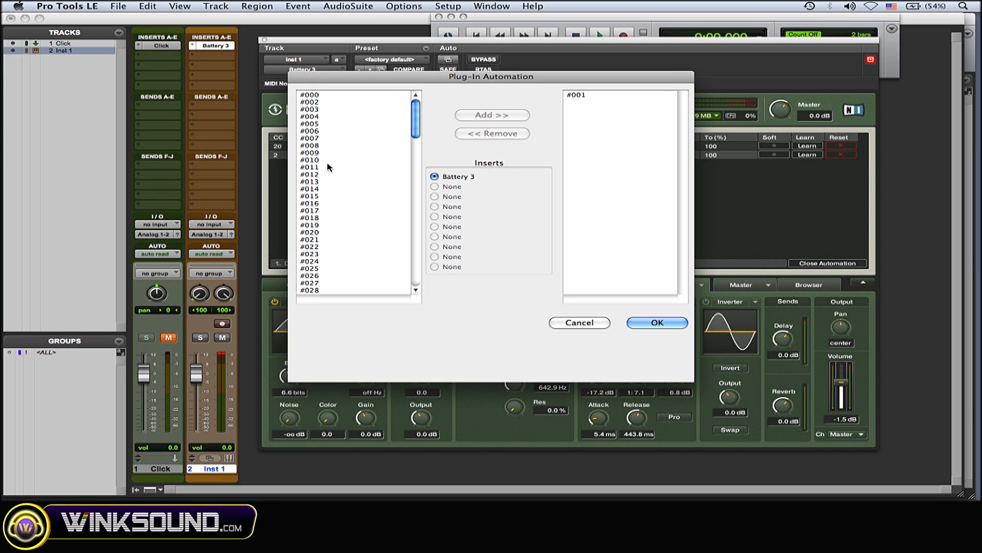
click(588, 324)
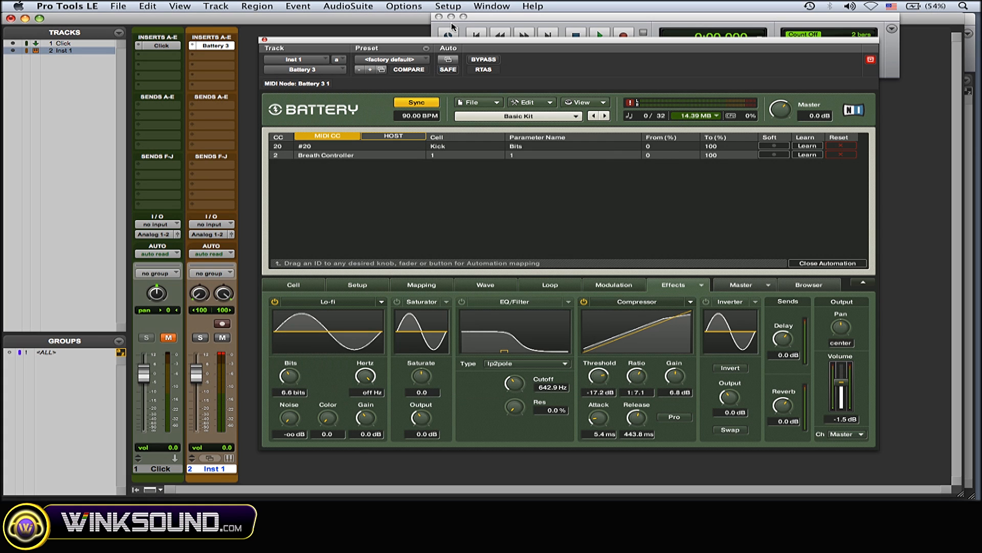
click(498, 103)
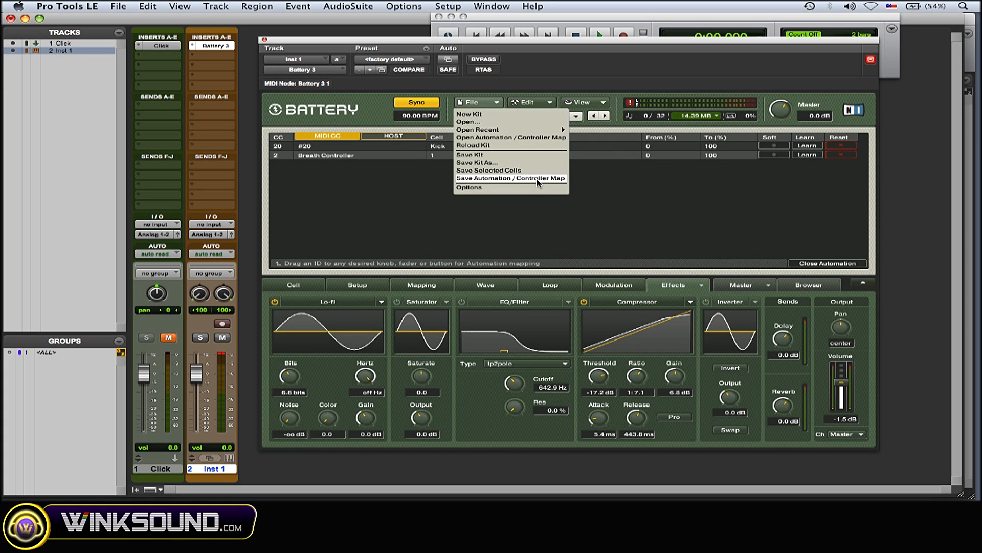
click(647, 200)
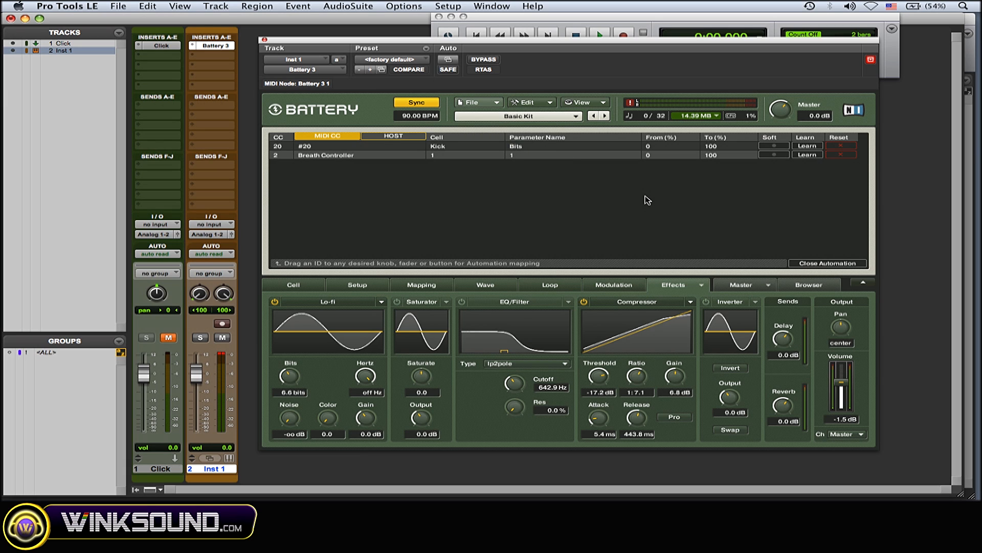